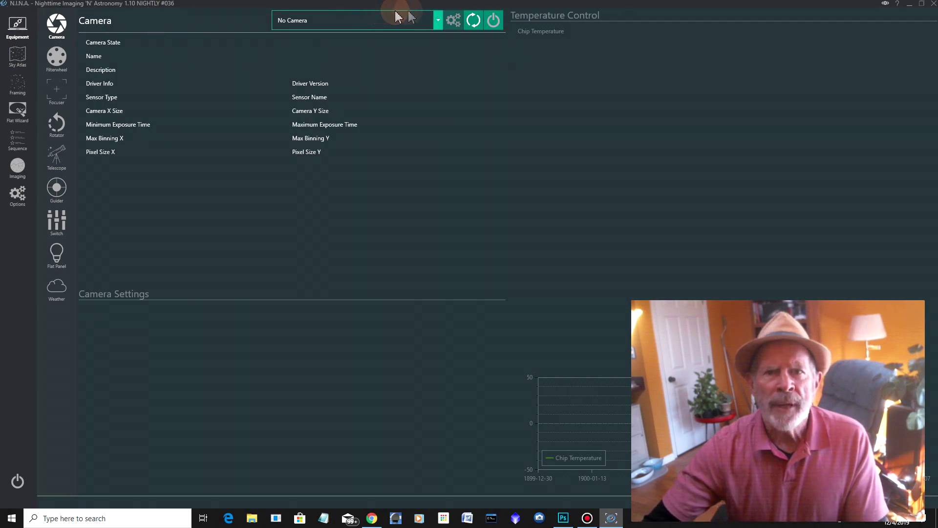
Connect the AA294CPROTEC(USB2.0) camera in N.I.N.A
click(437, 21)
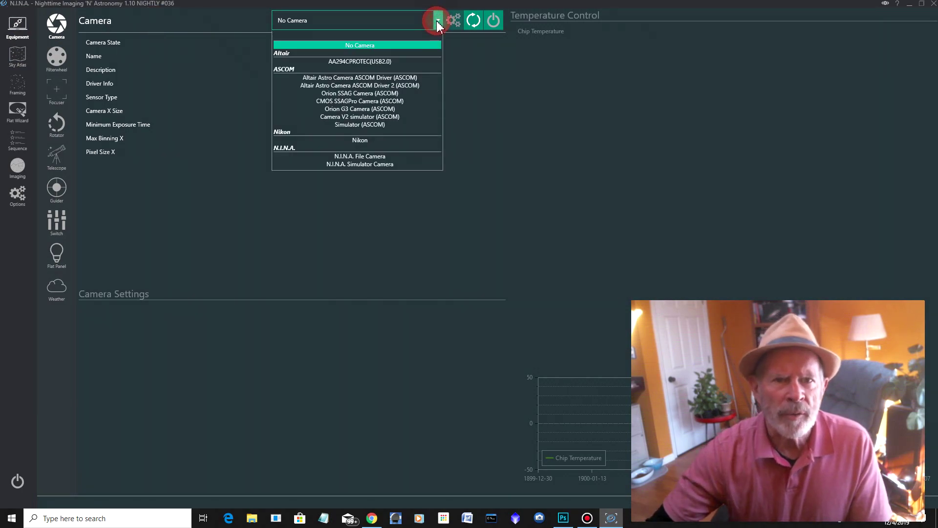
click(358, 62)
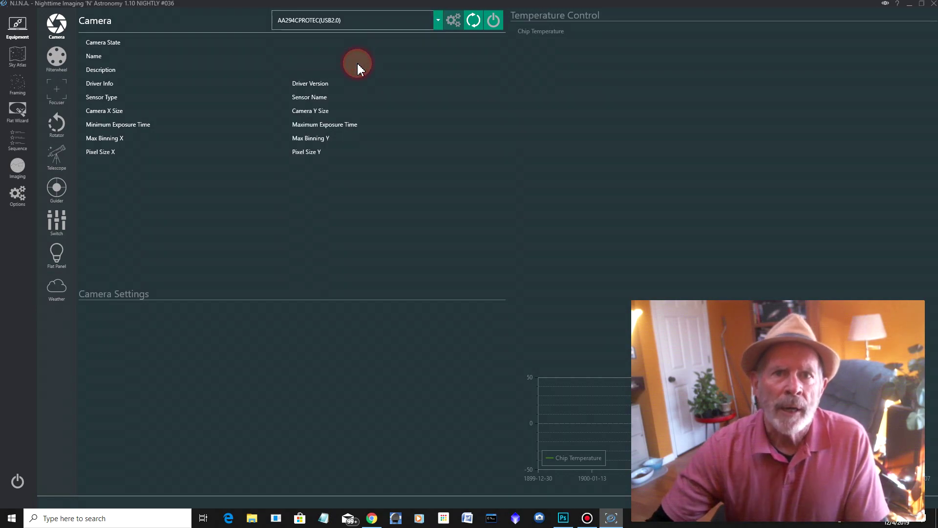
click(494, 20)
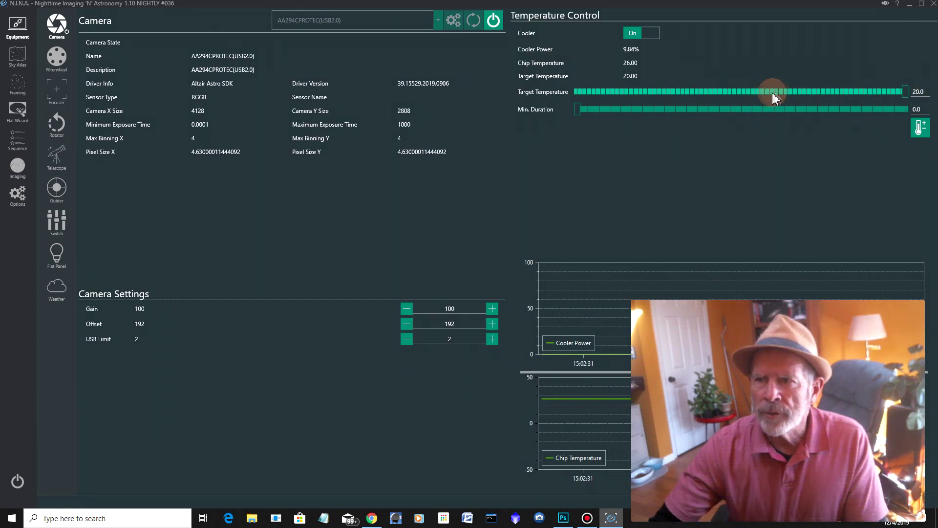
Set the camera cooler target to -10 and minimize N.I.N.A. to the desktop
drag(909, 98, 762, 104)
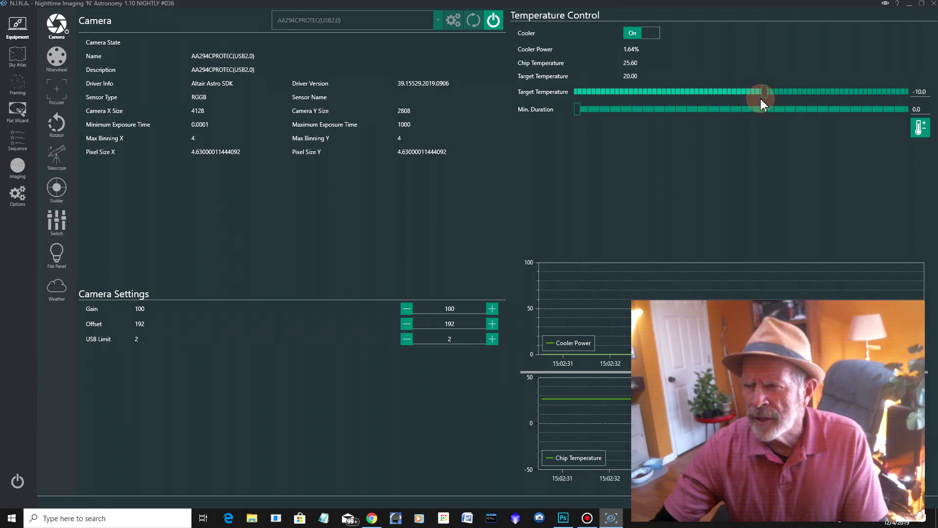
click(921, 128)
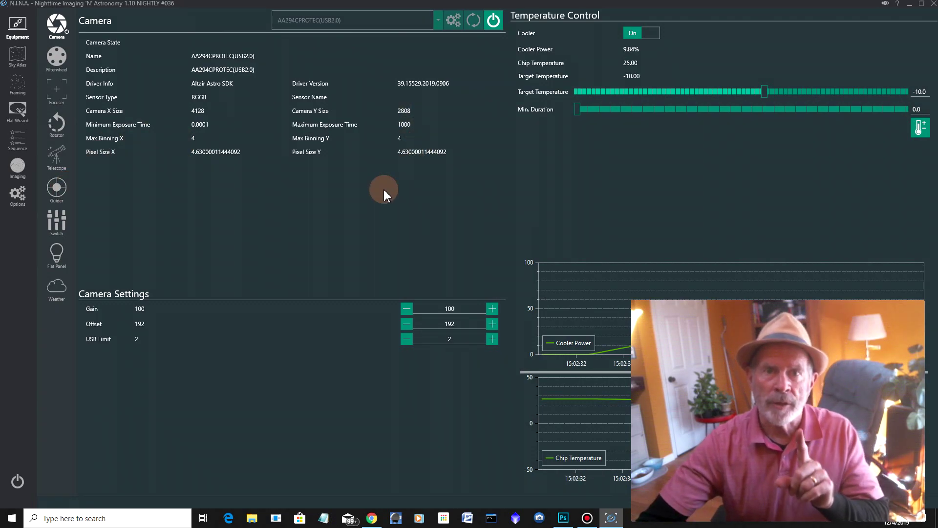
click(910, 5)
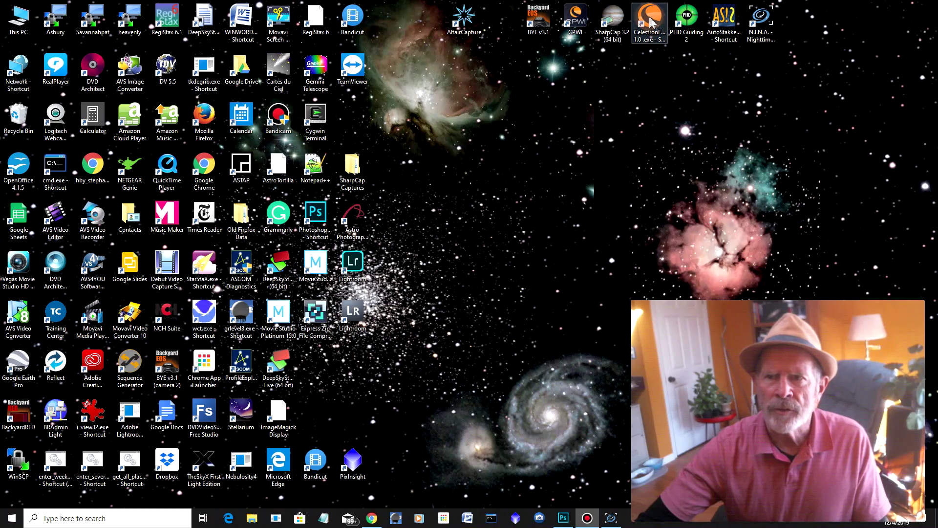
Launch CPWI, connect the mount and begin alignment from a saved pointing model at home position
double_click(576, 20)
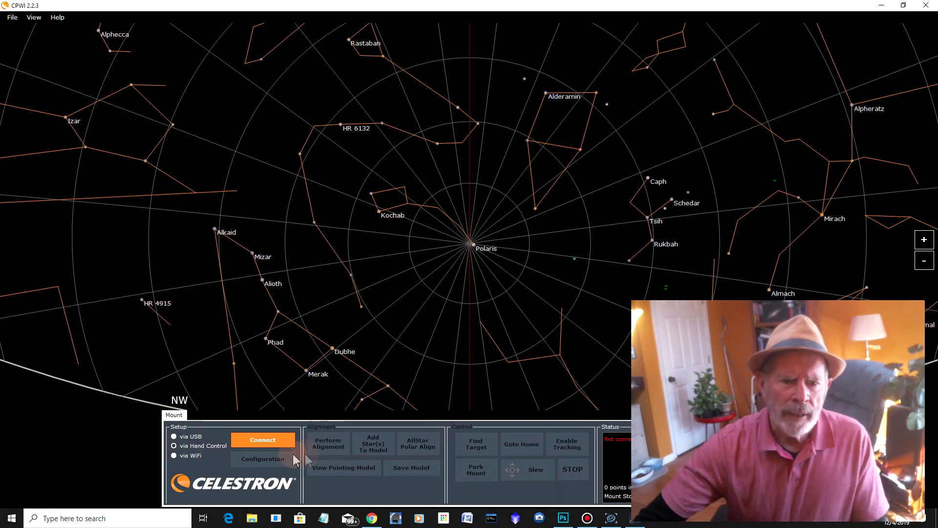
click(263, 439)
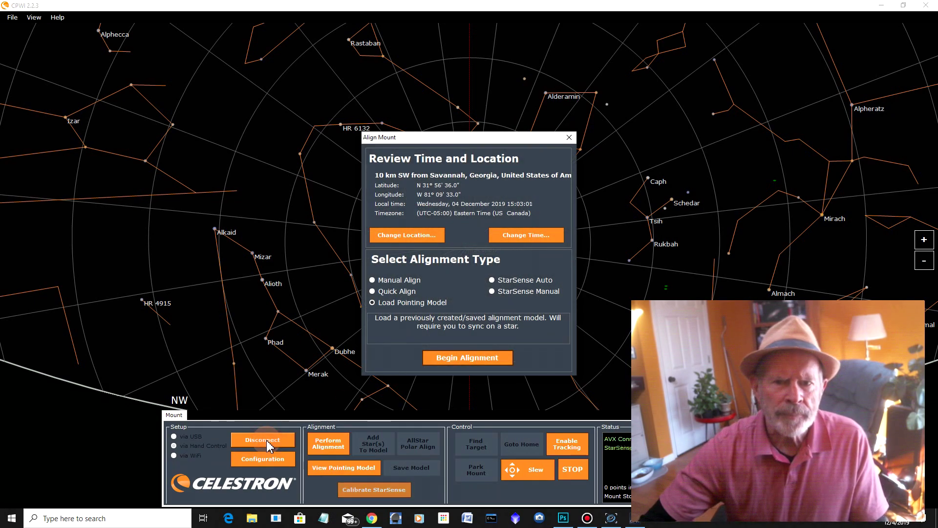
click(428, 303)
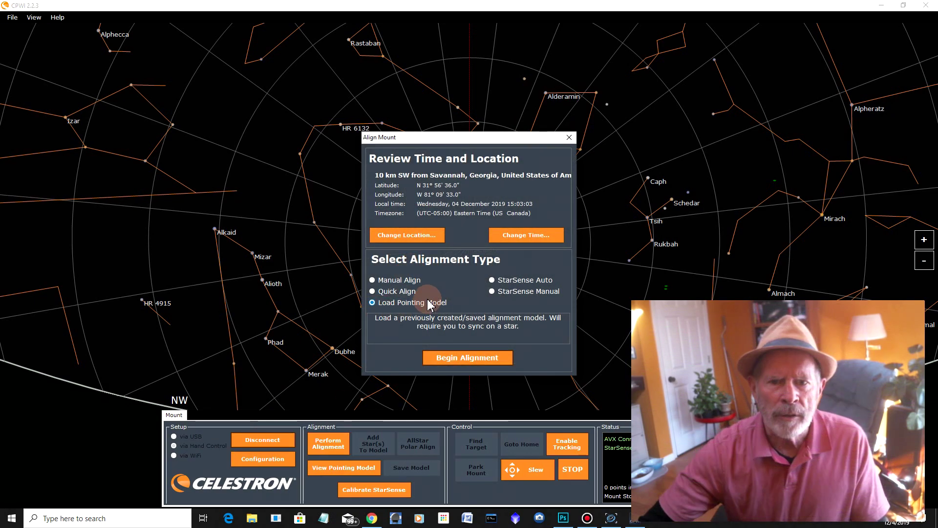
click(461, 363)
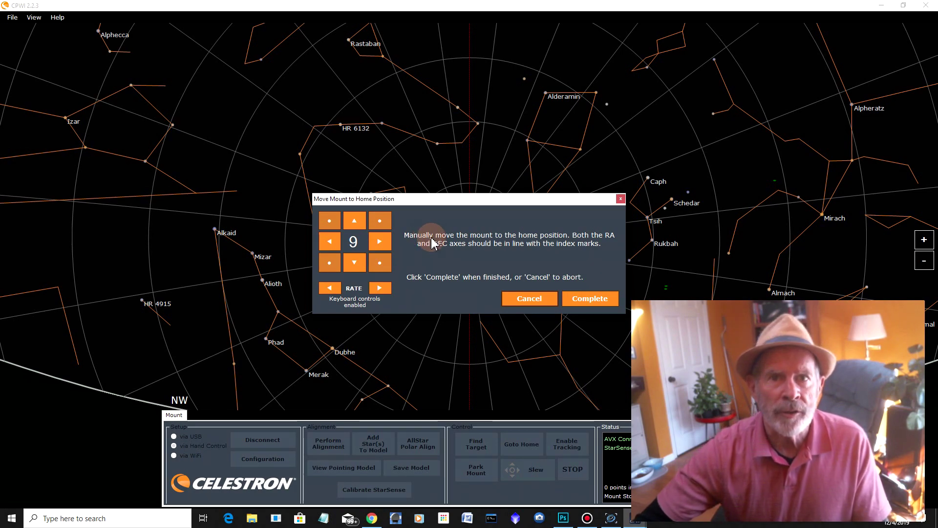
click(589, 300)
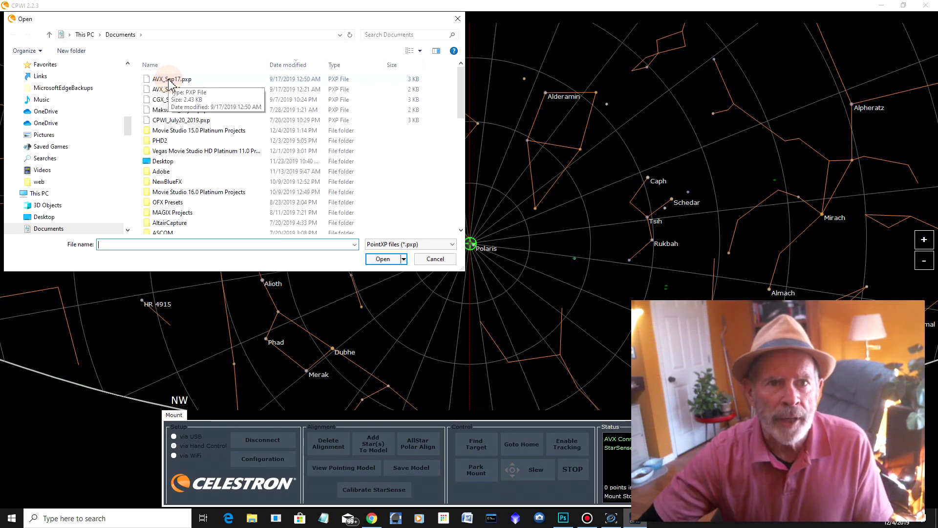
Load the AVX_Sep17.pxp pointing model, finish the alignment and minimize CPWI
double_click(168, 79)
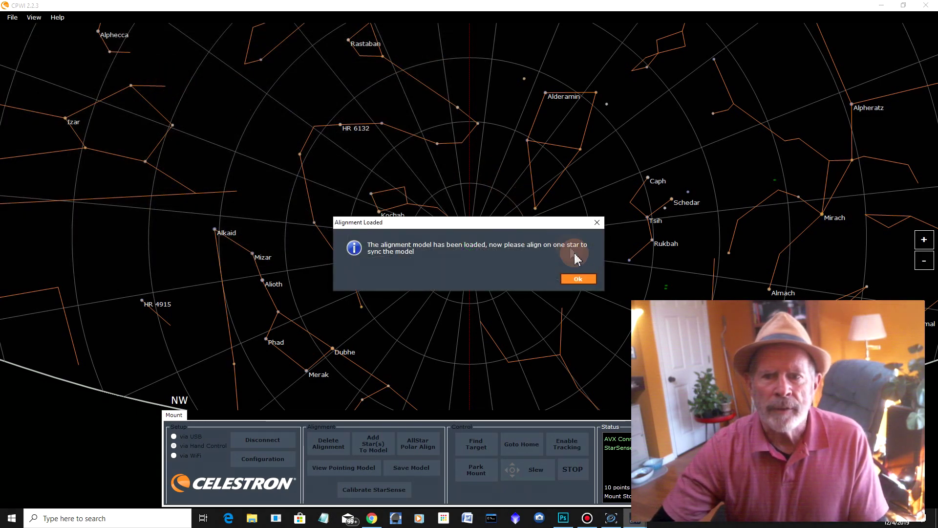
click(576, 283)
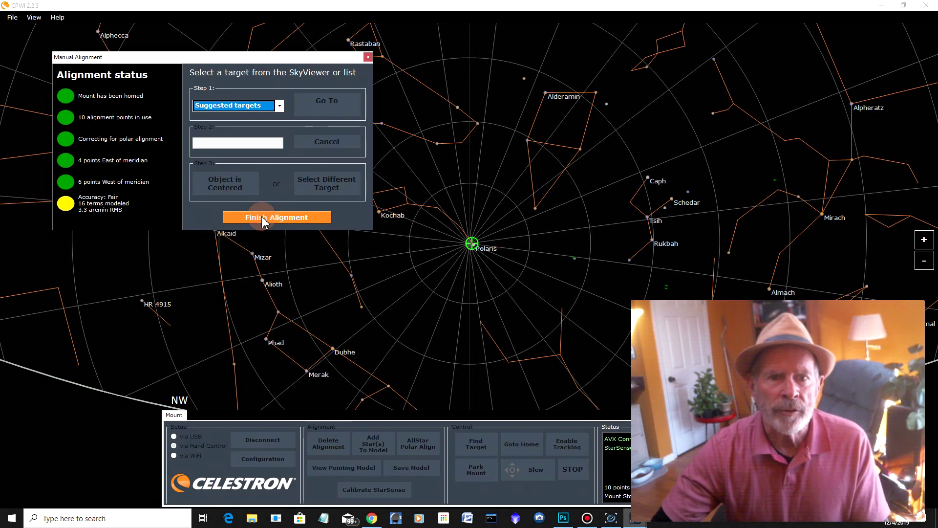
click(264, 220)
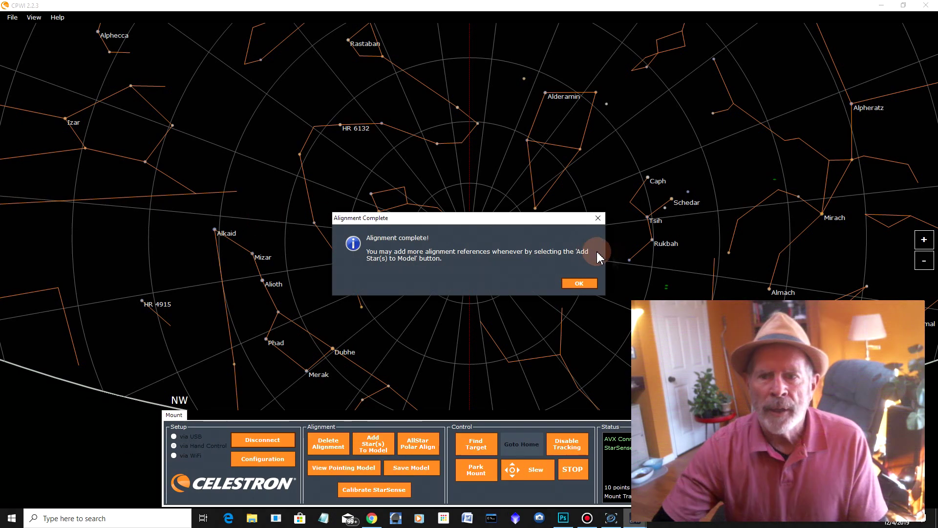
click(582, 284)
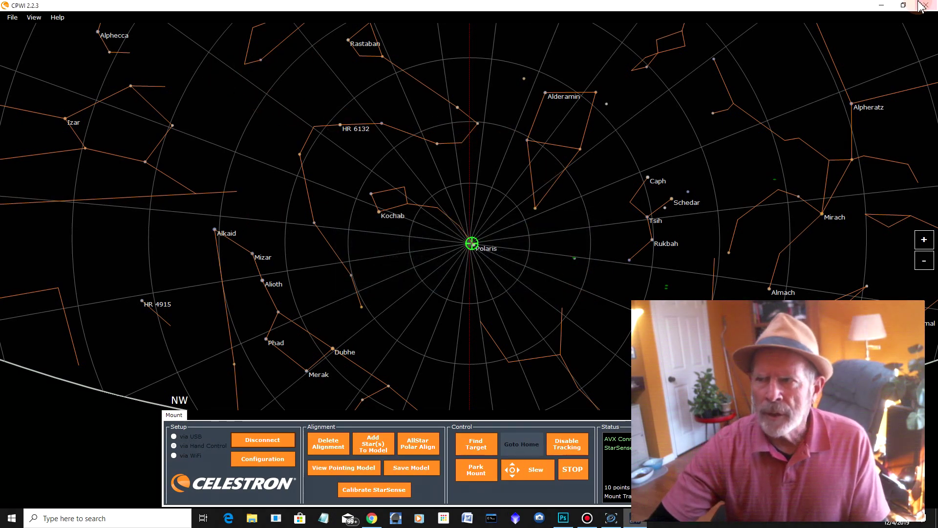
click(880, 6)
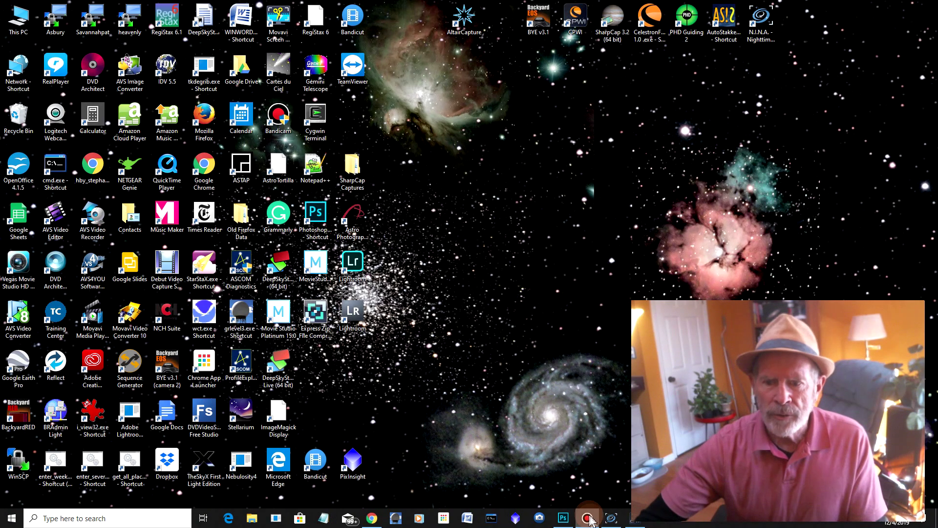
Back in N.I.N.A., connect the telescope through the CPWI driver, then show the Guider page
click(611, 518)
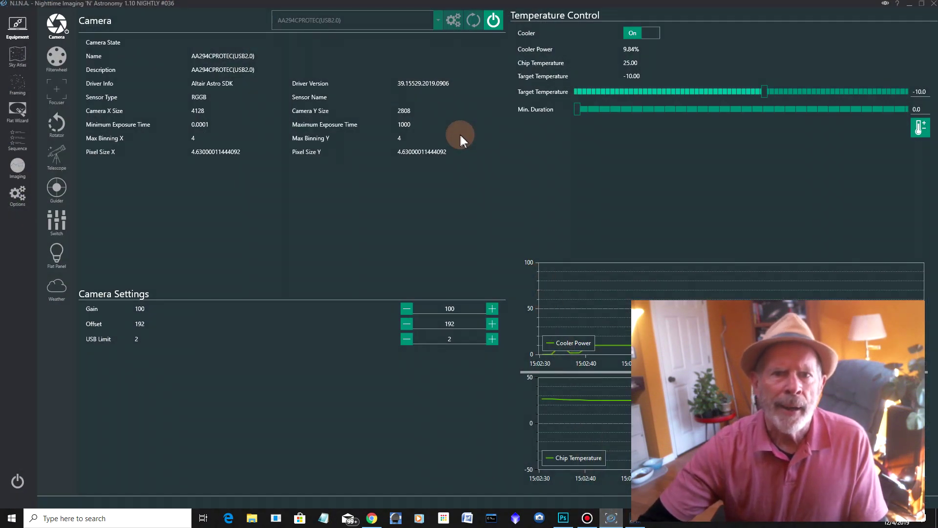
click(57, 156)
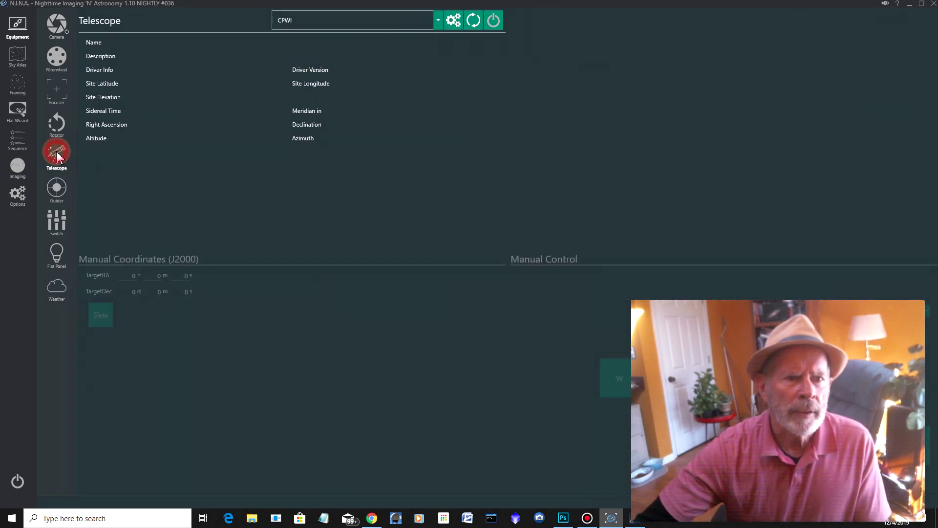
click(438, 20)
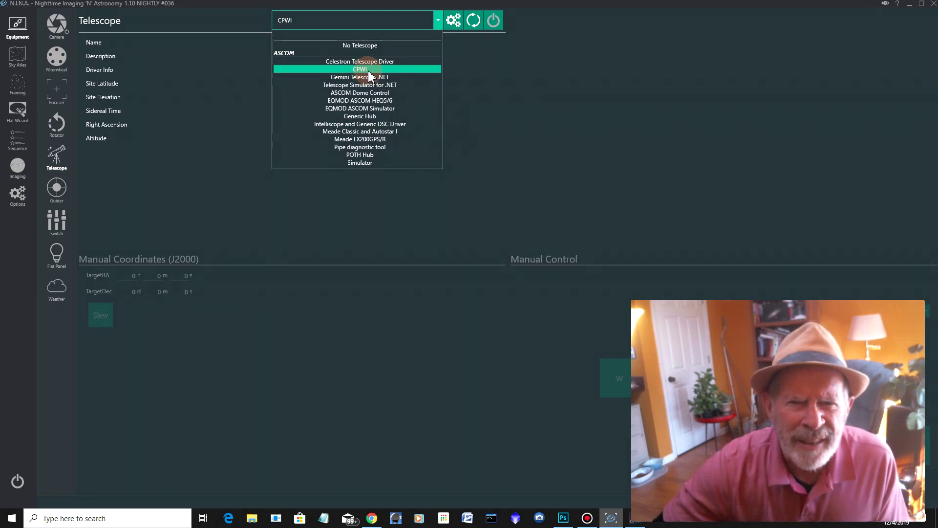
click(366, 71)
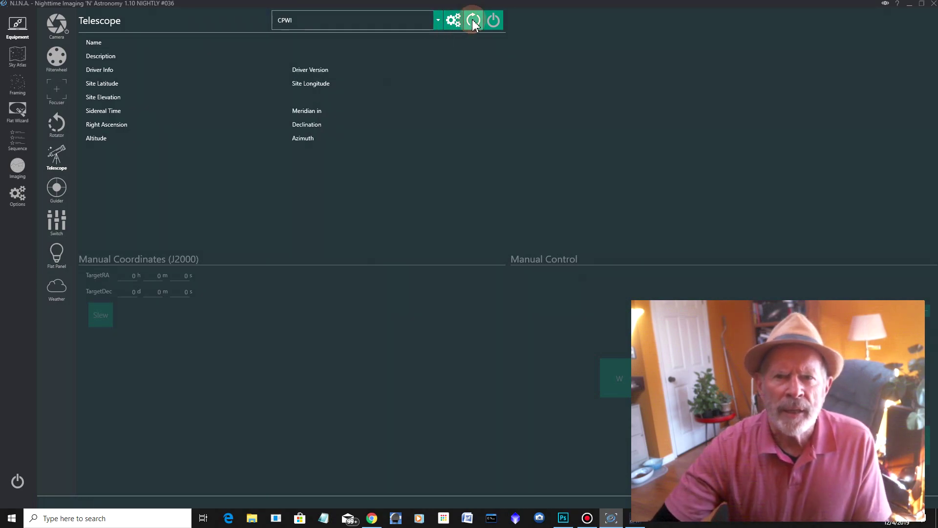
click(495, 20)
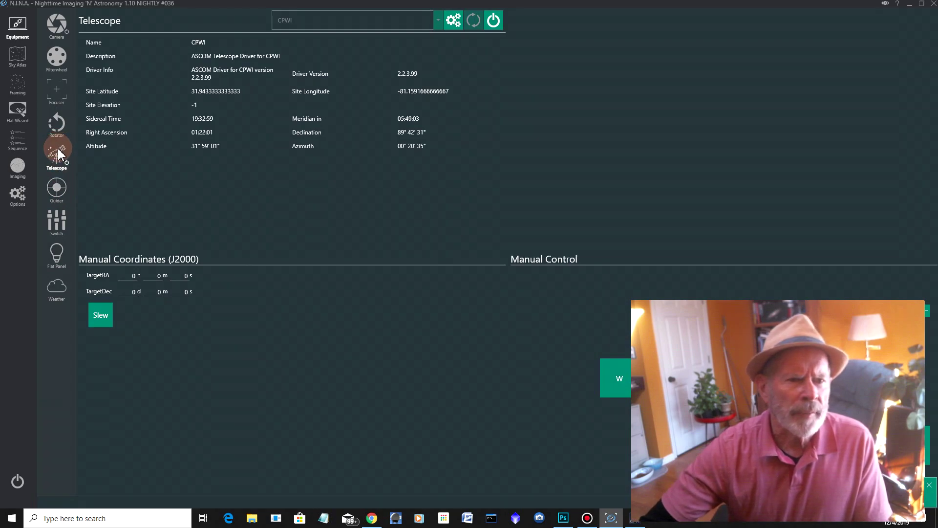
click(57, 187)
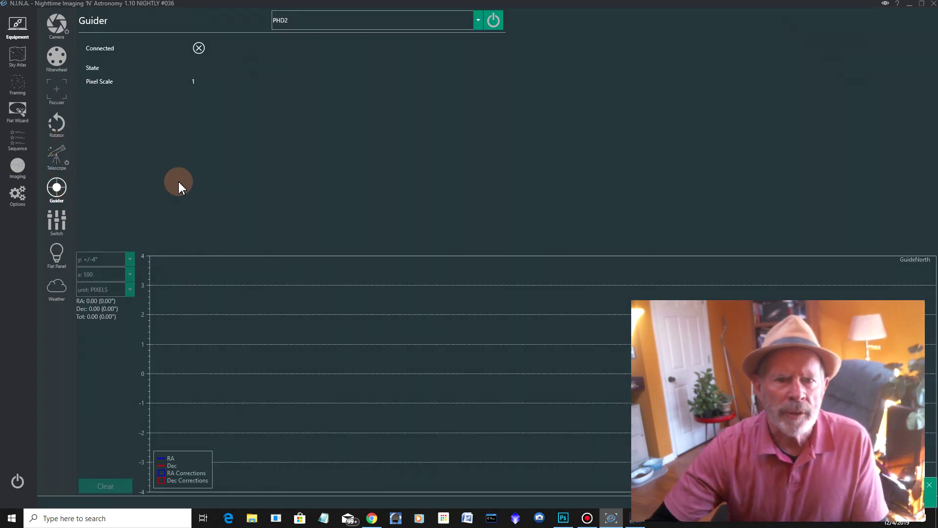
Connect the PHD2 guider and move the PHD2 window off the right edge of the screen
click(492, 23)
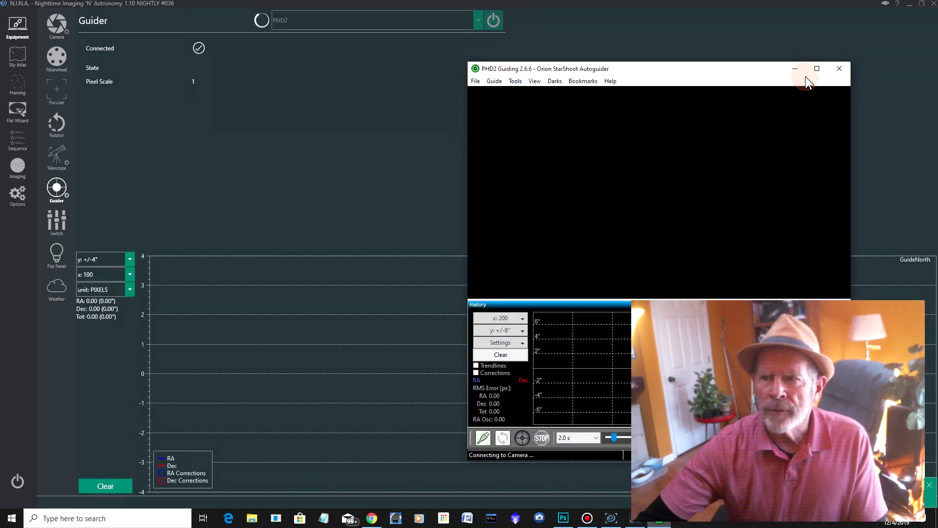
click(771, 76)
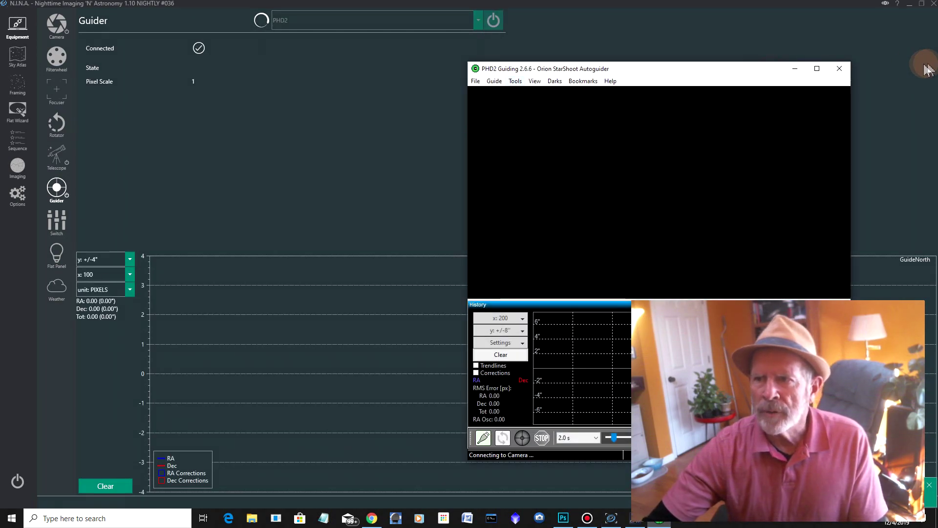
click(742, 73)
drag(772, 77, 937, 58)
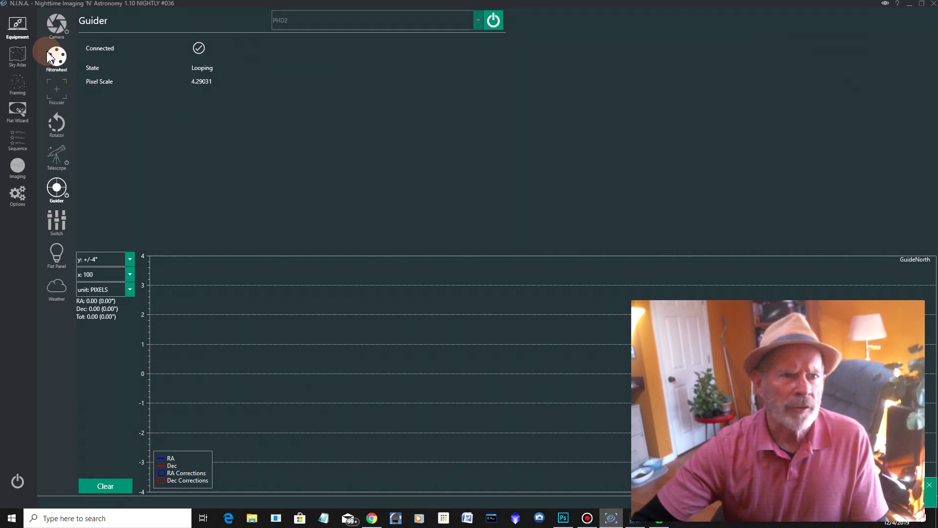
Run the Flat Wizard's flat exposure time calculation
click(18, 111)
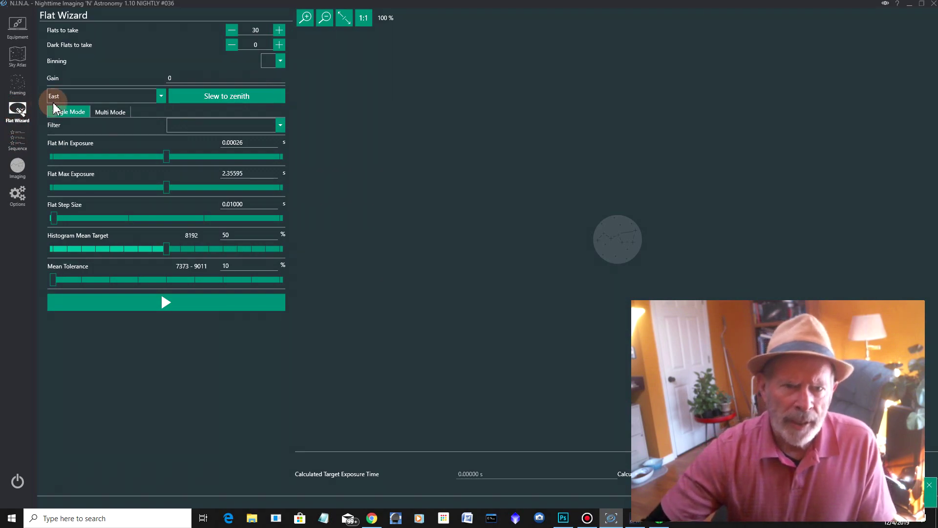
click(166, 301)
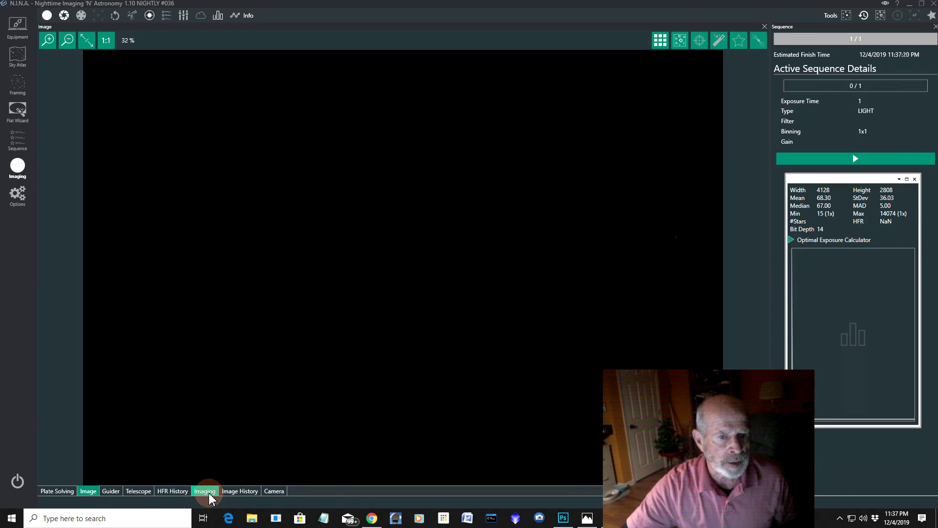
Run a new plate solve, getting RA 06:41:17, Dec 09°54'56" with 23" error
click(209, 492)
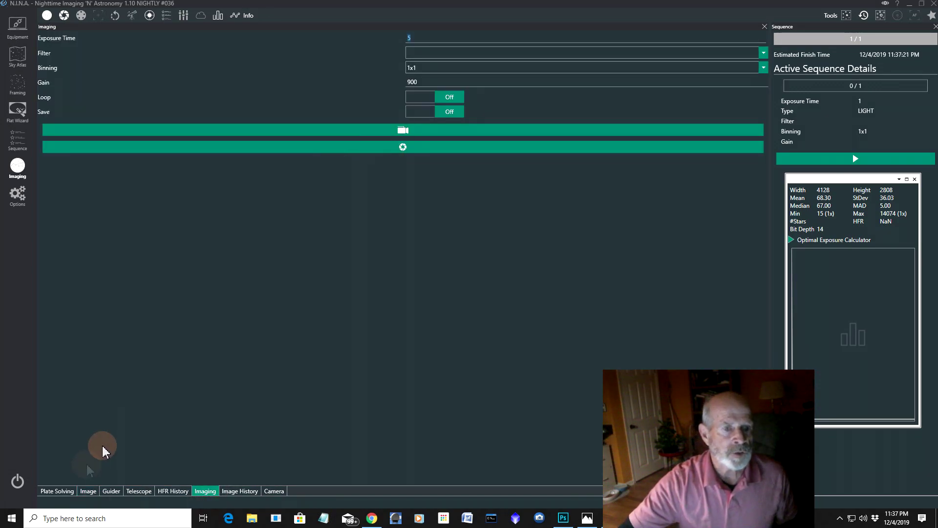
click(62, 492)
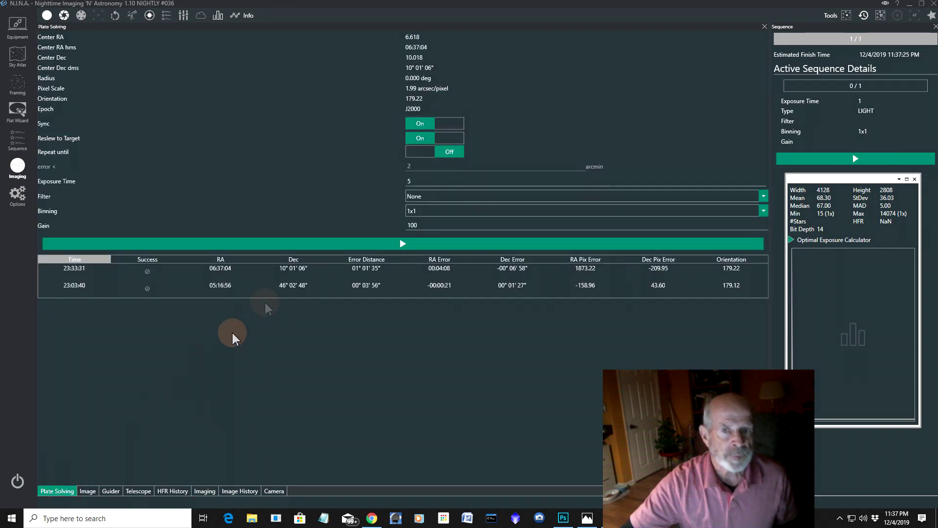
click(403, 243)
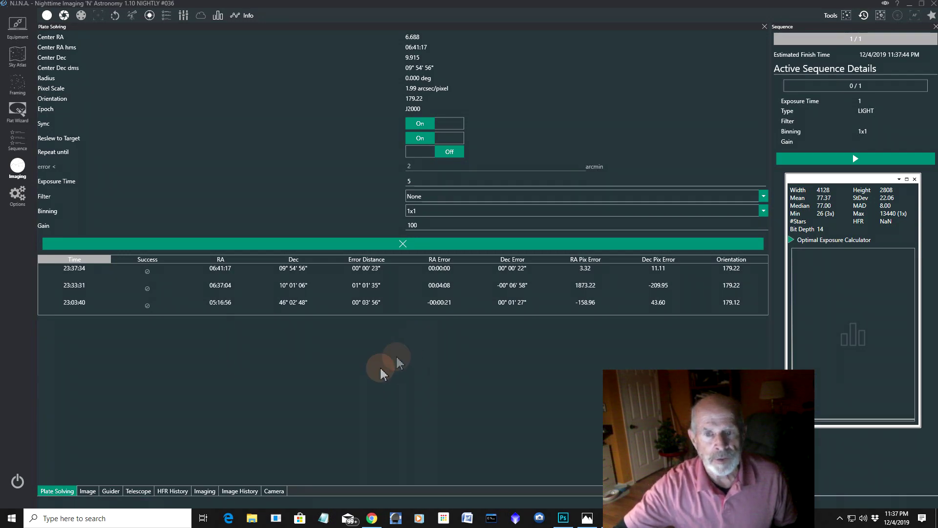
Display the latest captured frame auto-stretched so the cluster's stars show
click(88, 490)
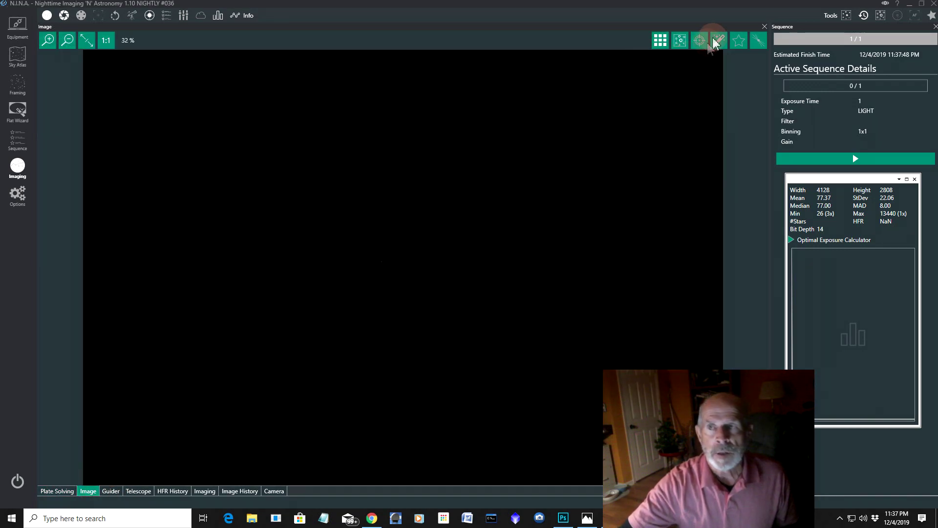
click(738, 40)
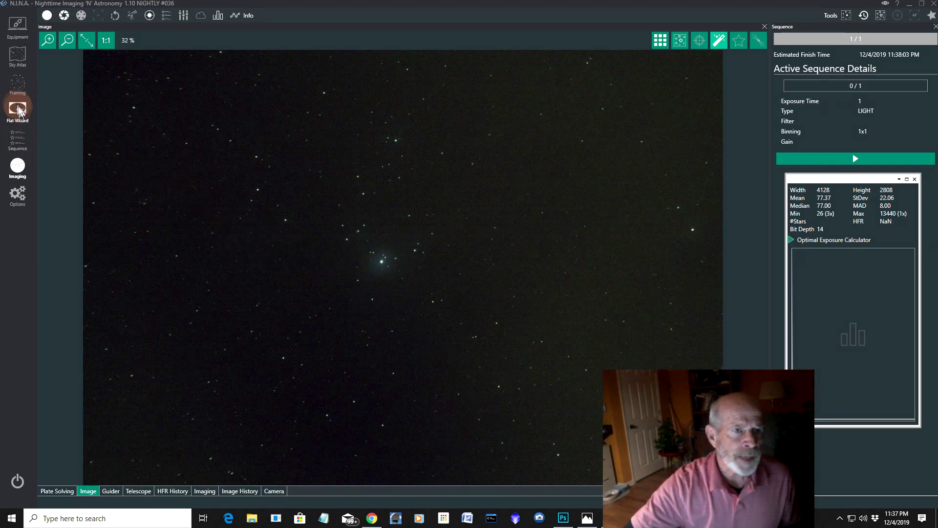
click(19, 84)
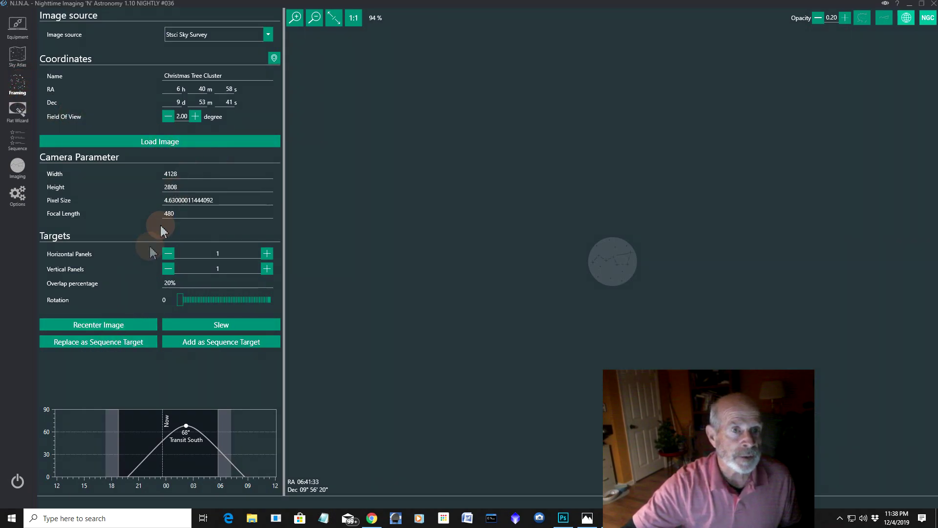
Load the Christmas Tree Cluster survey image and replace the sequence target with it
click(196, 144)
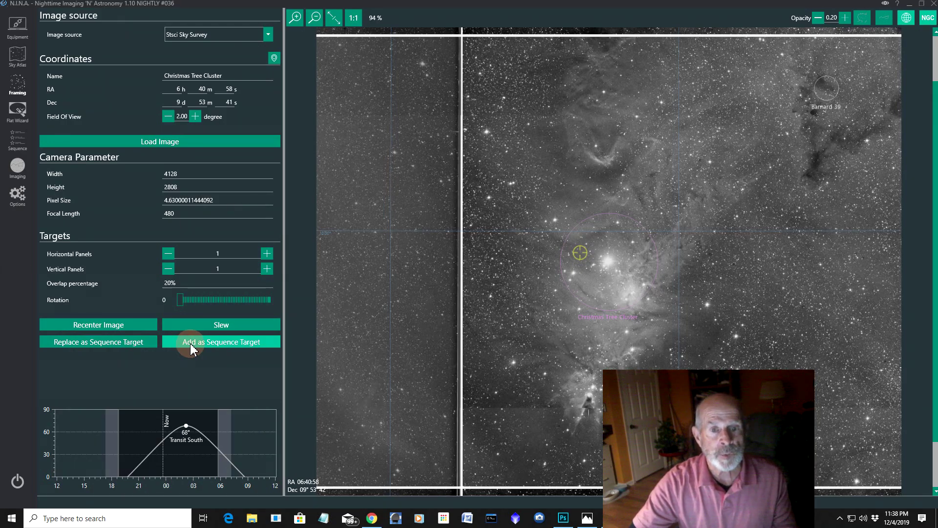
click(109, 345)
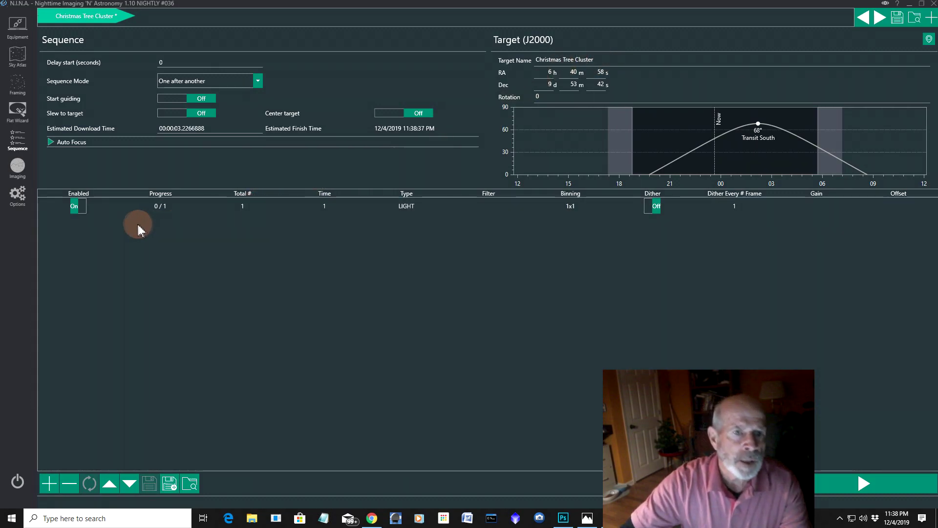
Set the sequence row to 30 LIGHT exposures of 120 seconds each
click(243, 208)
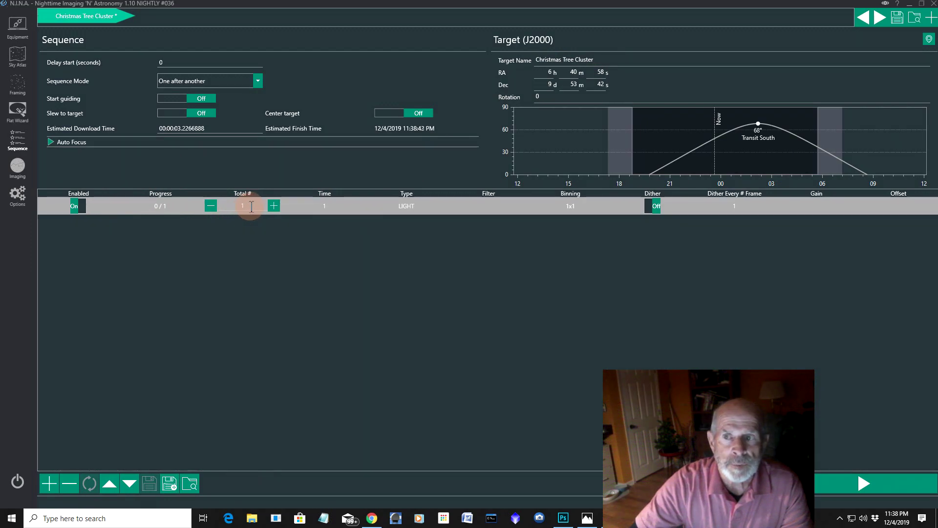
click(251, 206)
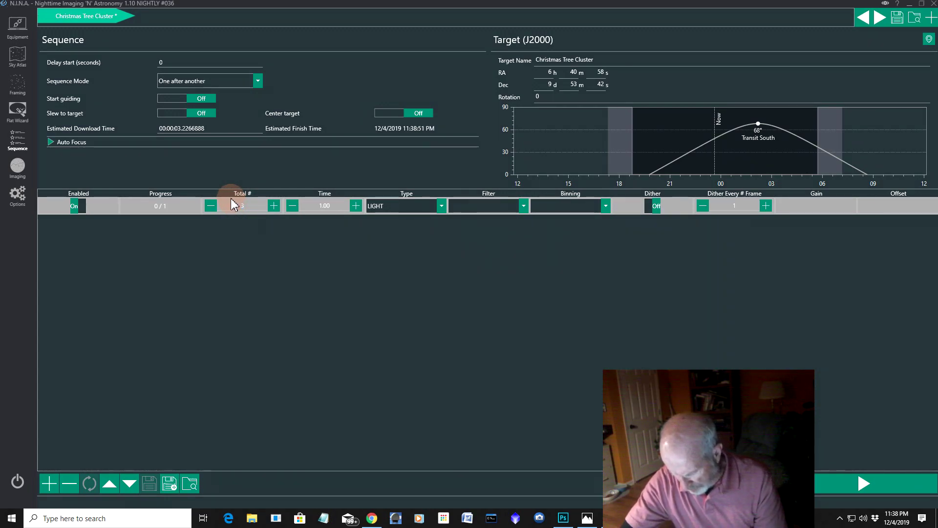
text(30)
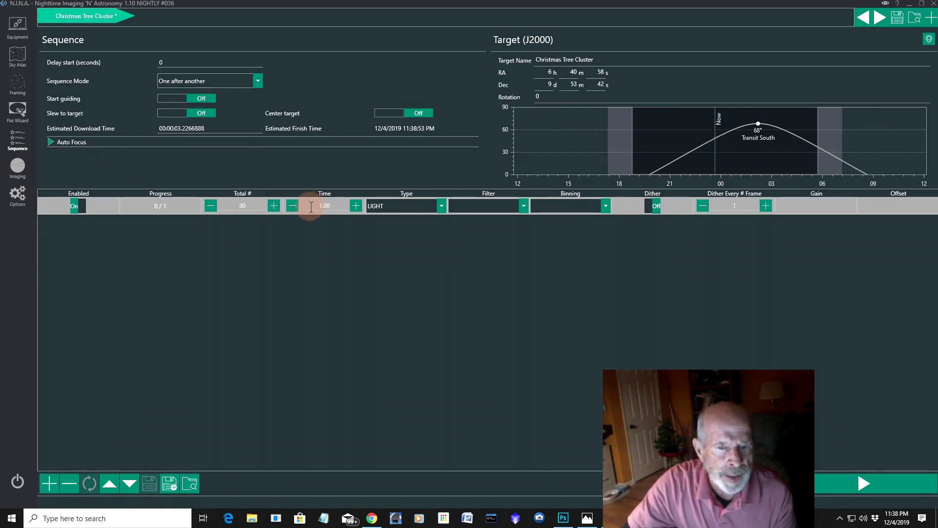
click(334, 209)
click(310, 200)
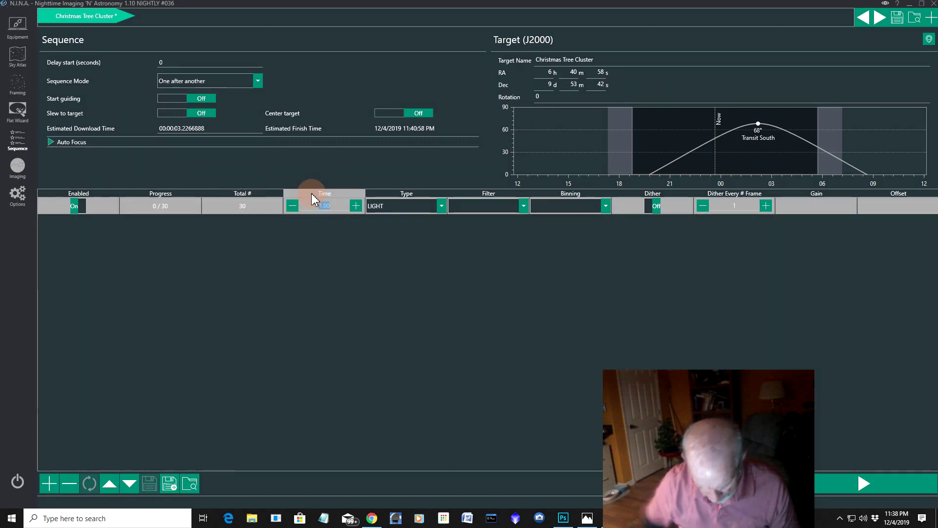
text(120)
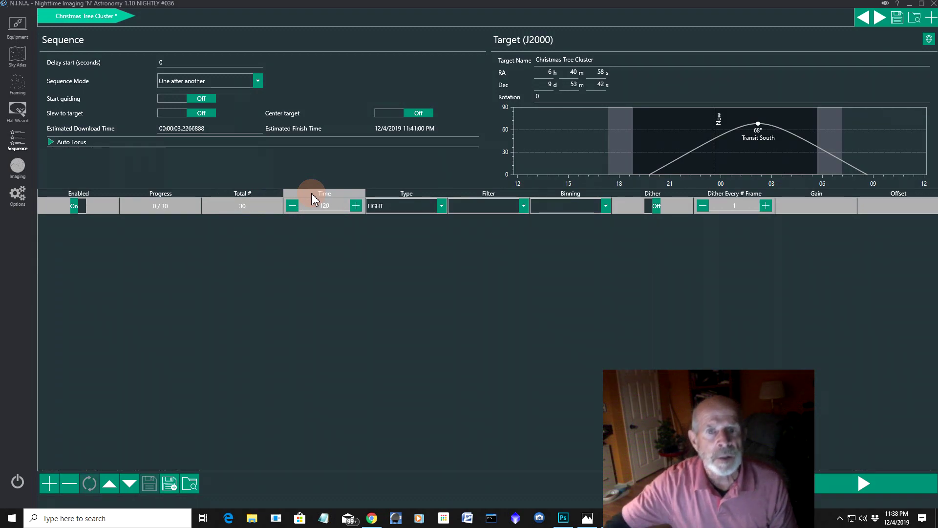
click(441, 205)
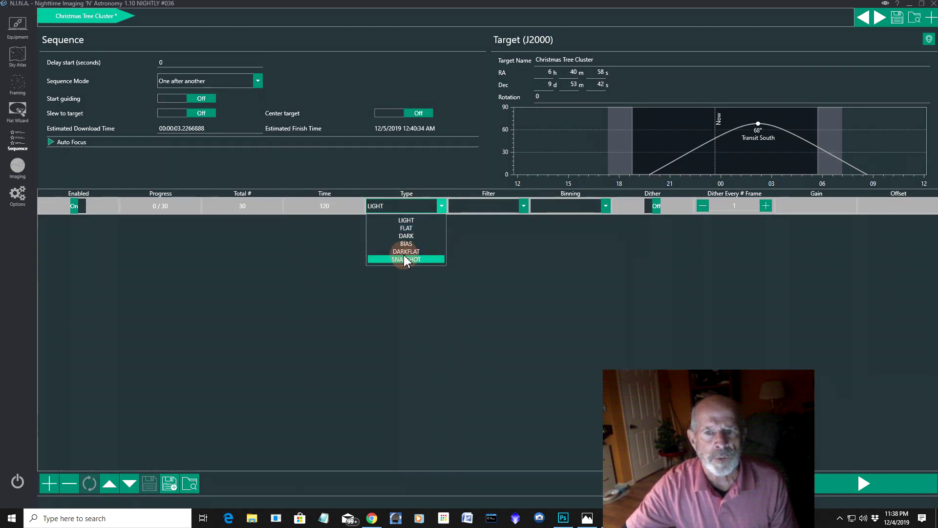
click(414, 221)
Set the light frames' filter to None and binning to 1x1
click(523, 206)
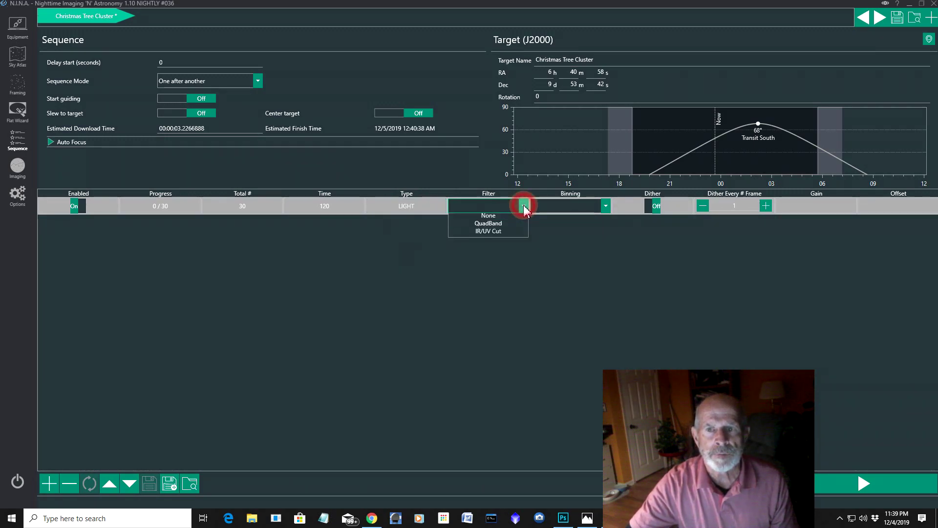
click(503, 221)
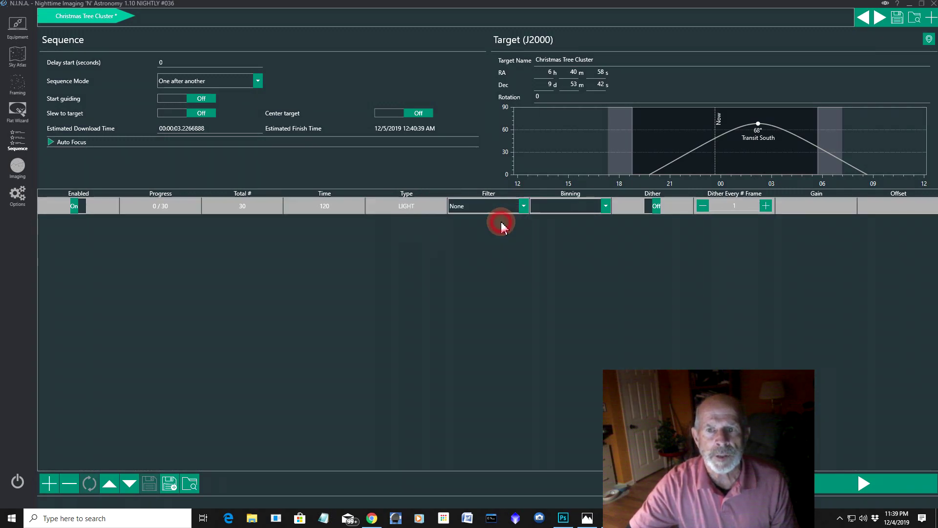
click(522, 207)
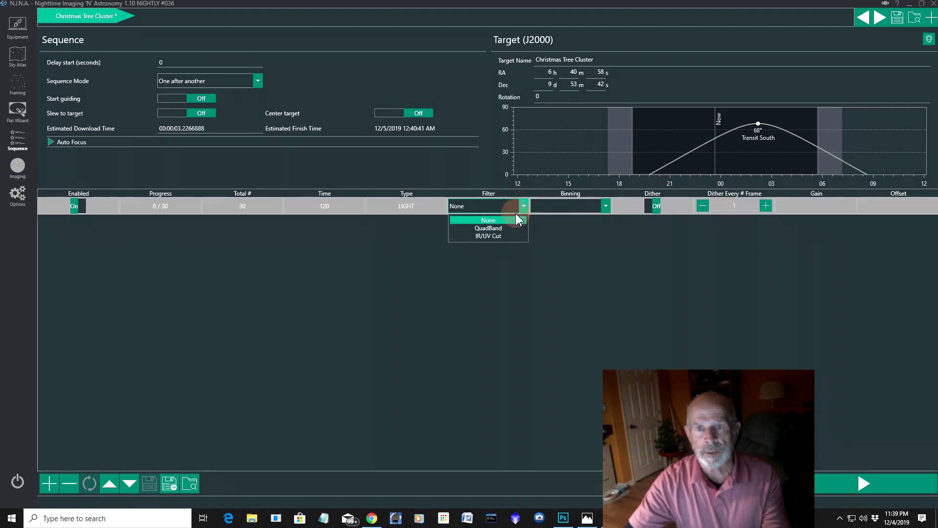
click(491, 227)
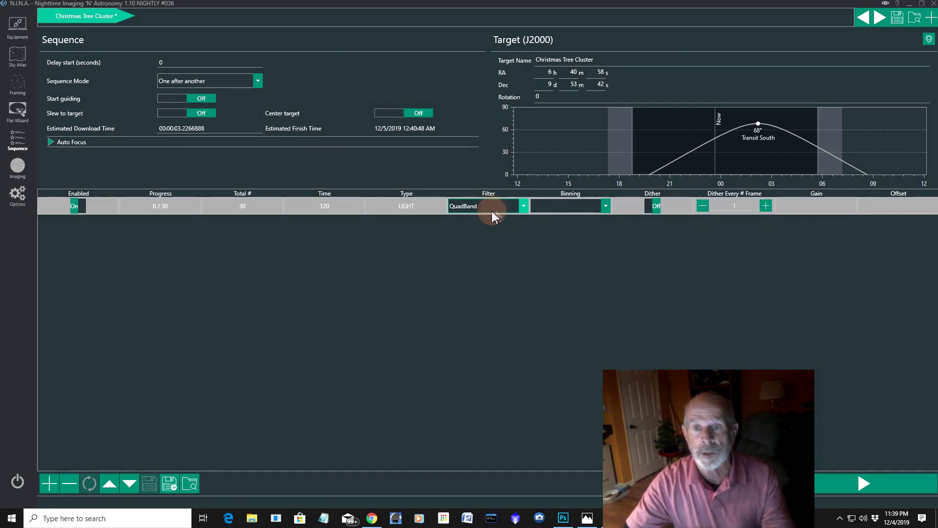
click(524, 207)
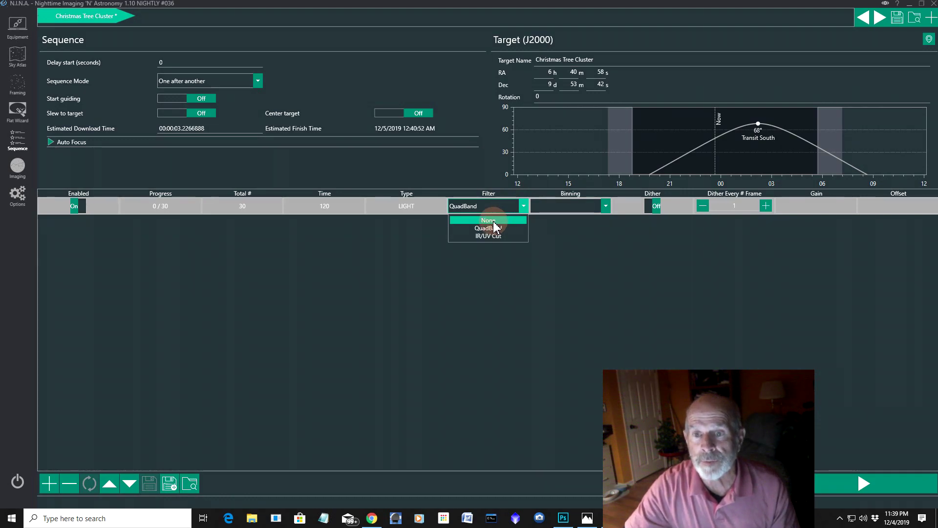
click(491, 220)
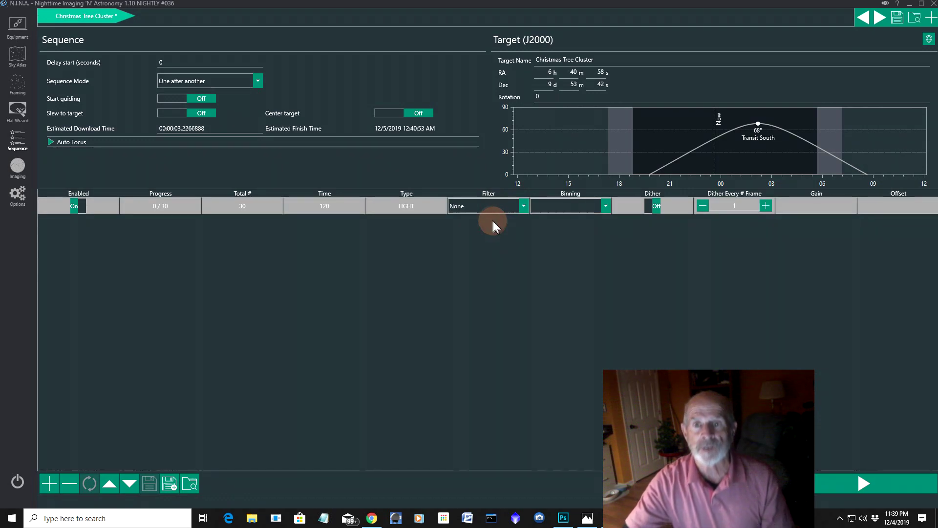
click(523, 206)
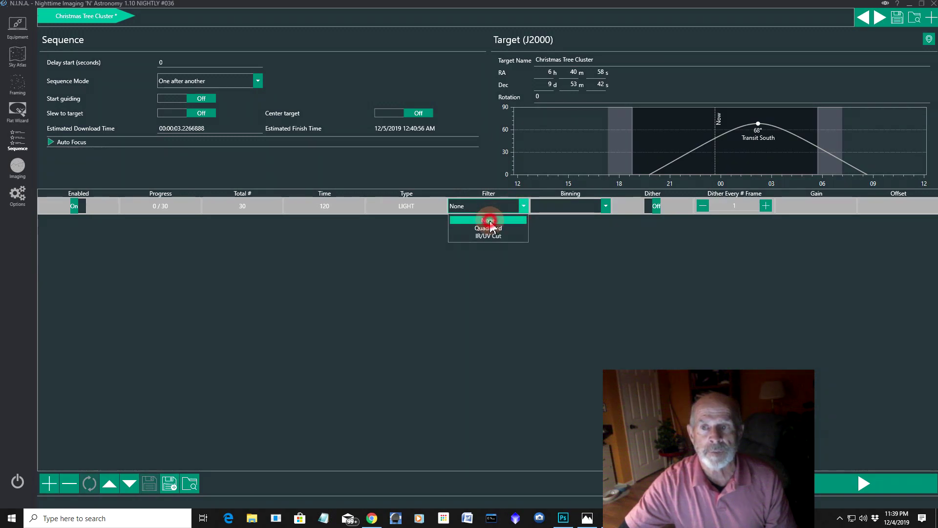
click(488, 219)
click(604, 206)
click(576, 223)
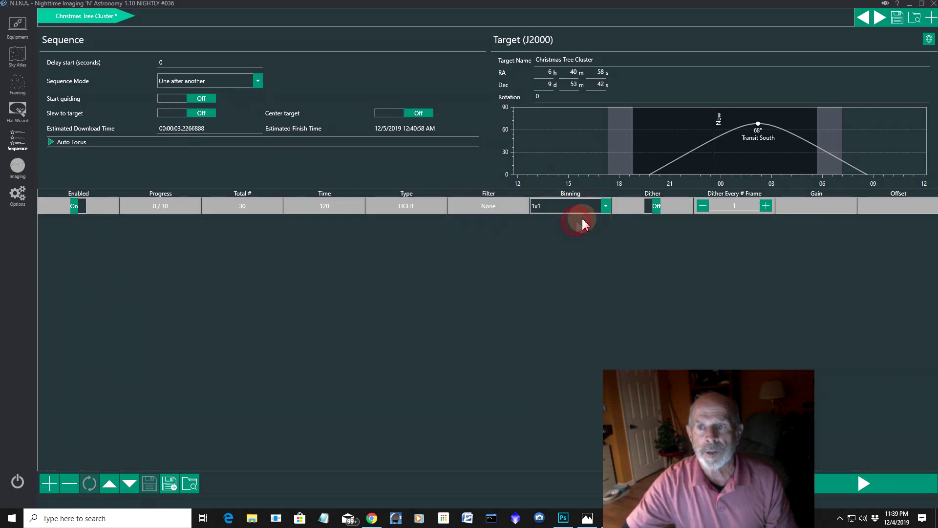
Turn dithering on every 2 frames, with gain 900 and offset 50
click(656, 206)
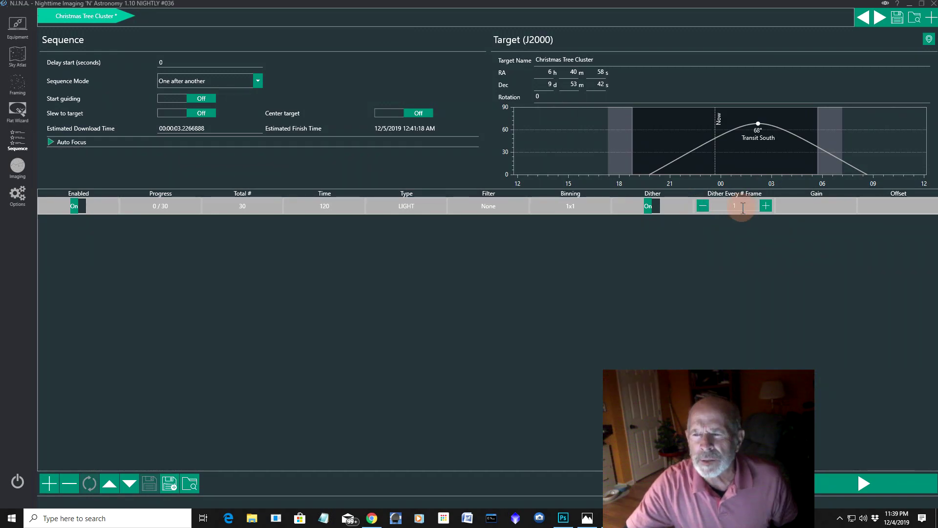
click(765, 207)
click(826, 203)
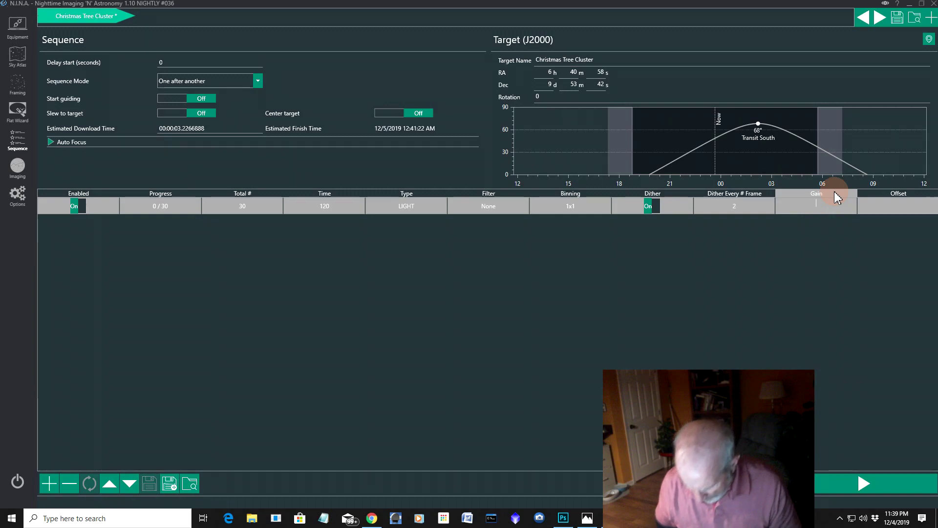
text(900)
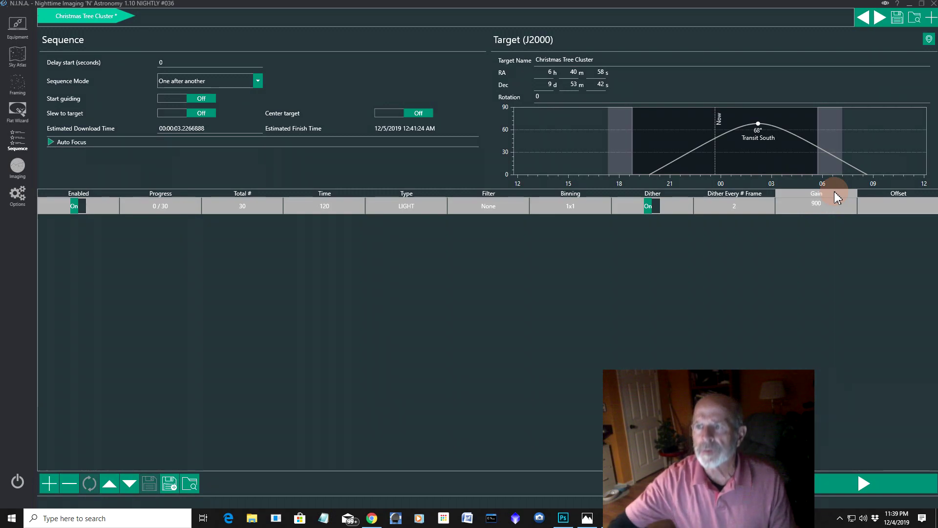
click(887, 209)
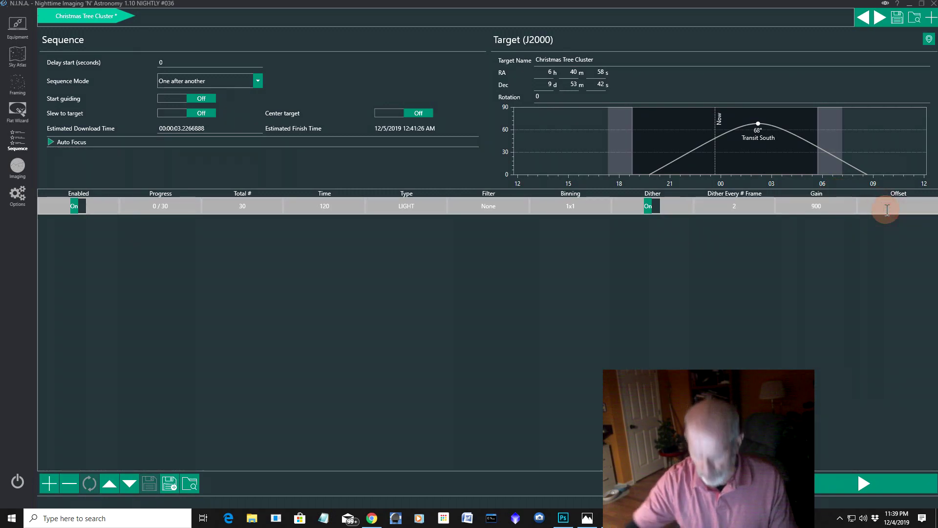
text(50)
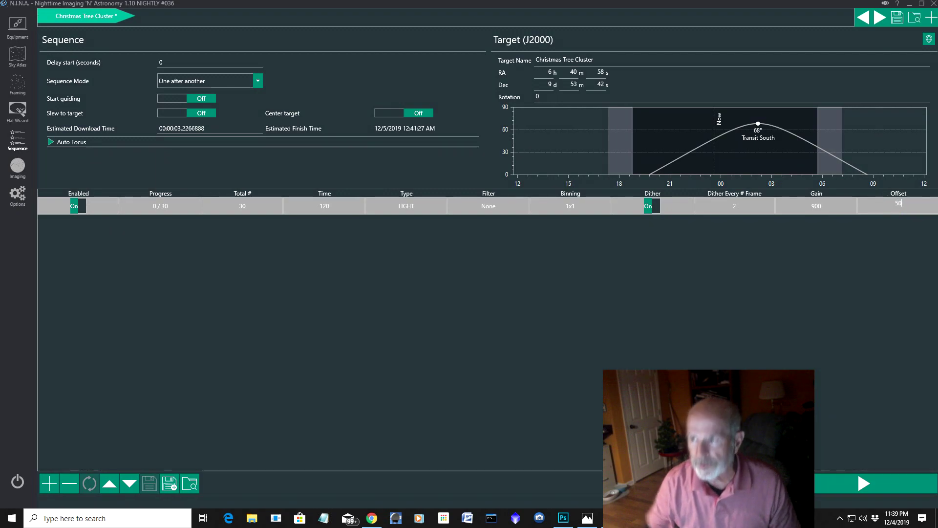
Start the Christmas Tree Cluster light sequence, accepting the Pre-Sequence Checklist warnings
click(863, 483)
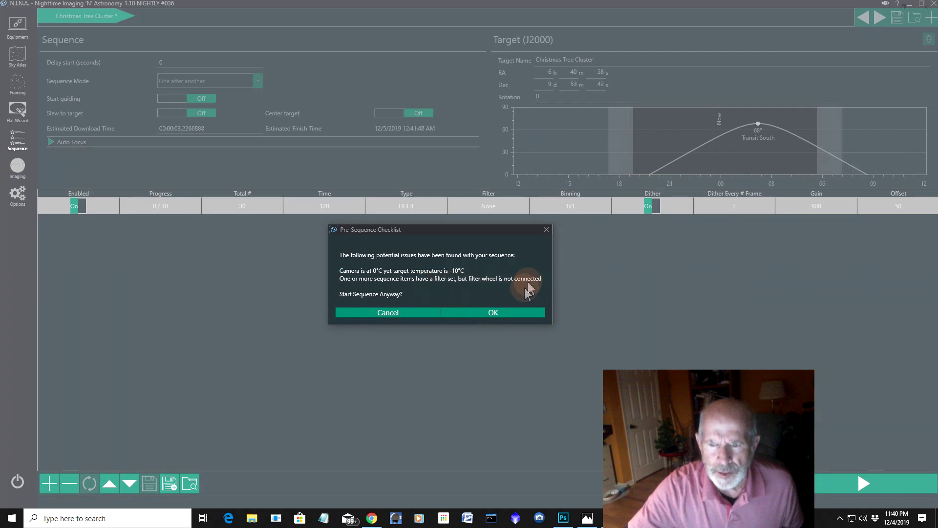
click(508, 317)
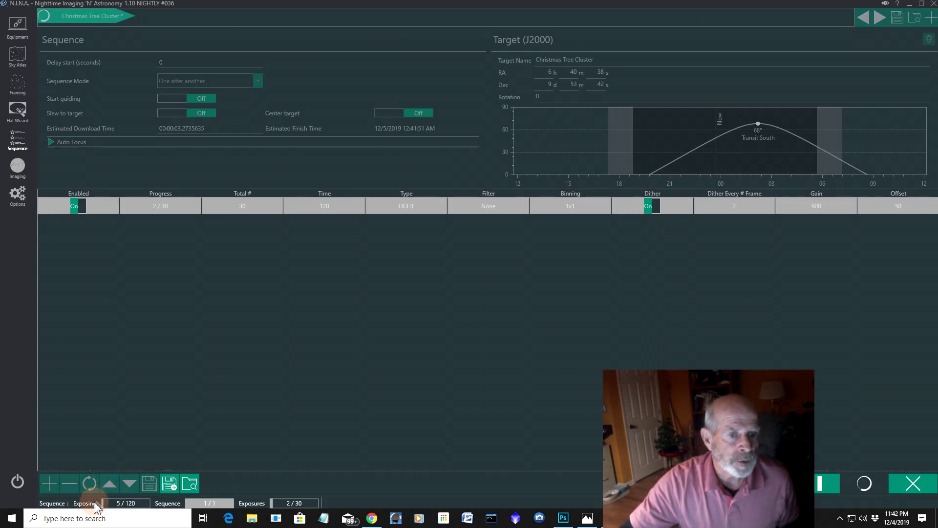
Switch to the Imaging page to watch frame 2 of 30 exposing
click(18, 167)
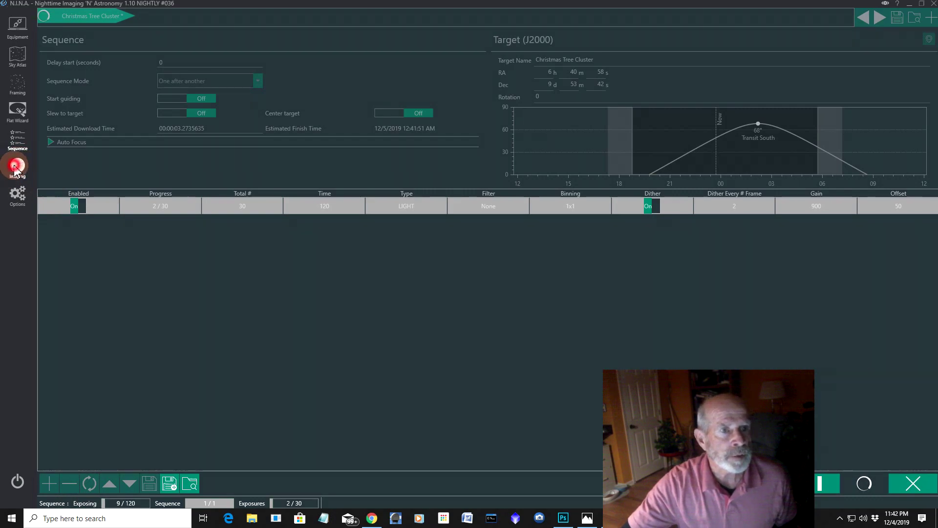